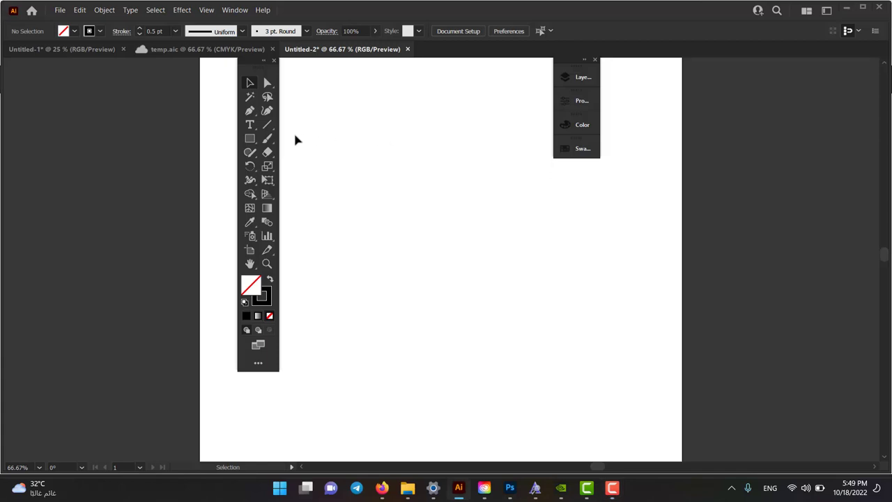
Draw a single vertical line with the Line Segment tool and select it
click(269, 126)
drag(329, 89, 361, 375)
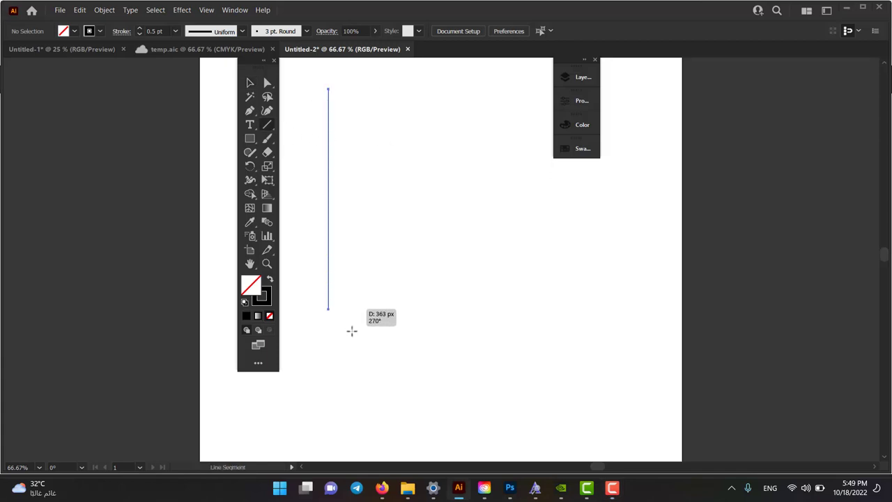
key(v)
click(294, 213)
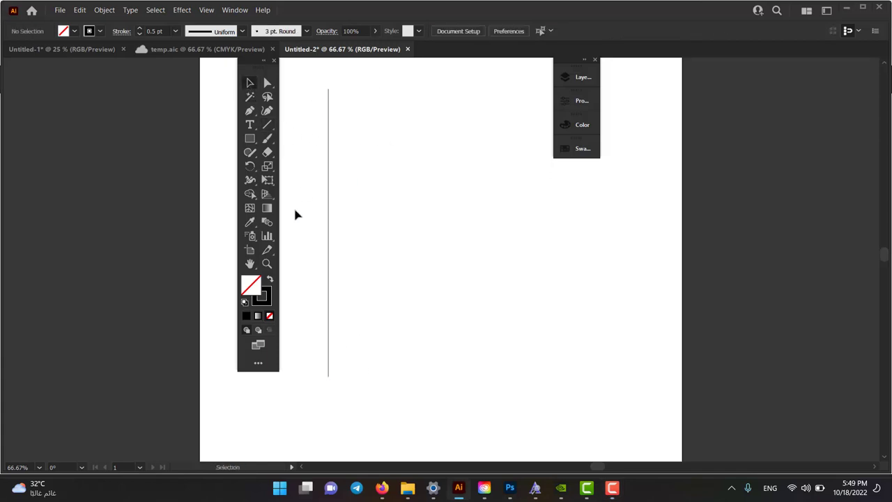
scroll(331, 203, up, 2)
Alt-drag copies to the right to form the first closely spaced pair of lines
drag(334, 203, 403, 220)
scroll(403, 221, down, 2)
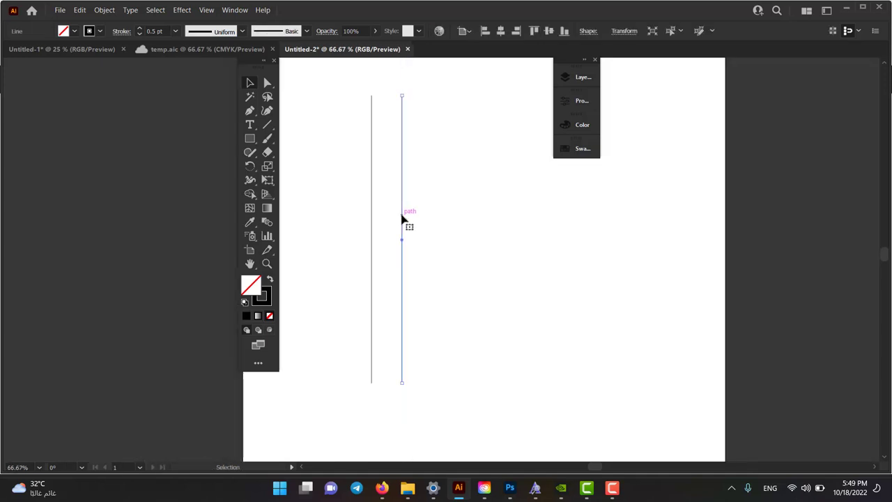
scroll(403, 221, up, 1)
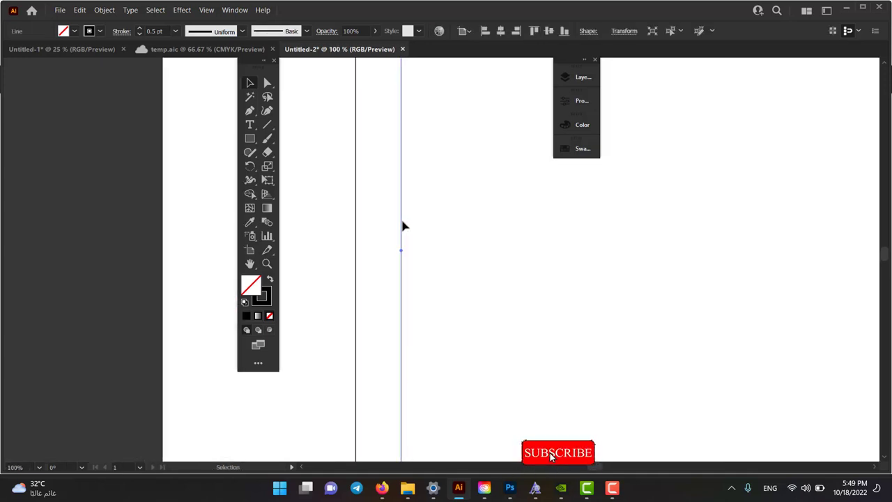
drag(406, 223, 402, 235)
click(418, 226)
scroll(418, 225, down, 1)
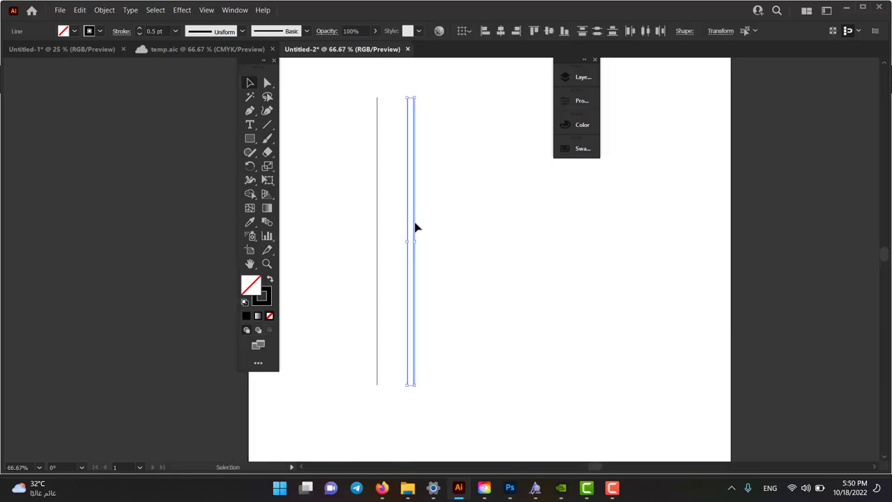
Copy the close pair further right, repeat it with Ctrl+D, and add a final single line
shift+click(414, 225)
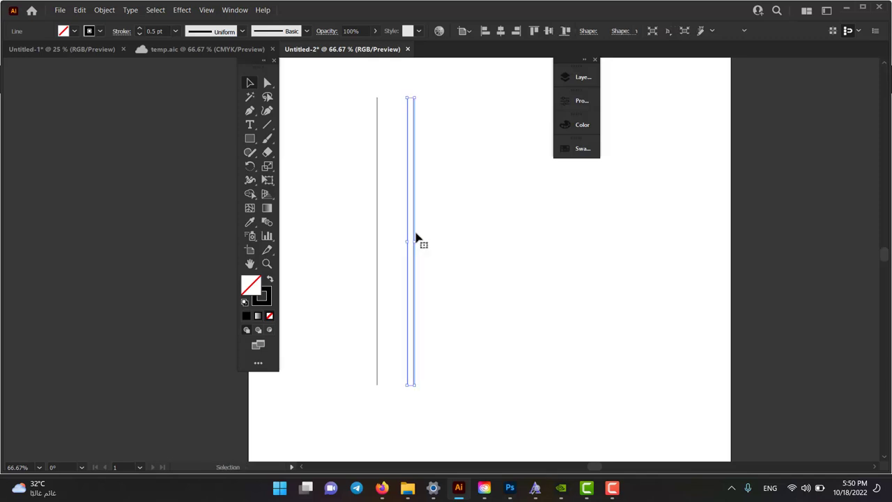
mouse_move(416, 236)
mouse_down()
mouse_move(451, 242)
mouse_move(472, 226)
mouse_up()
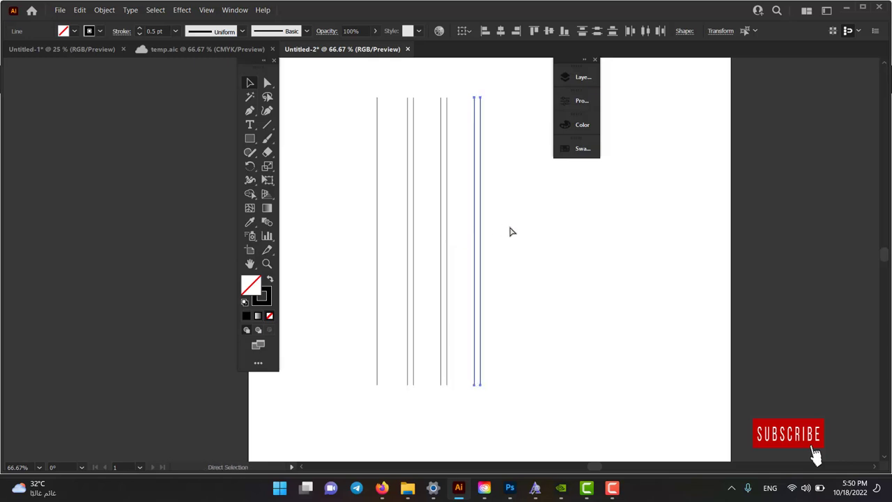
drag(473, 226, 510, 231)
key(ctrl+d)
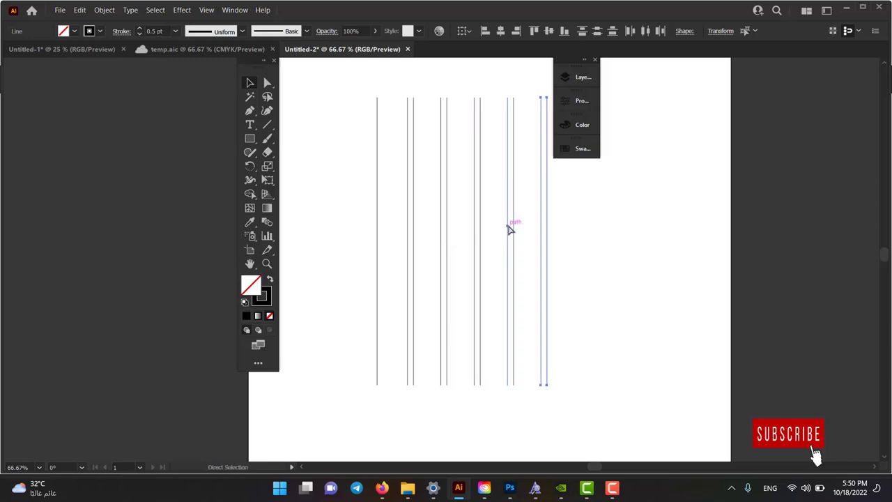
click(553, 248)
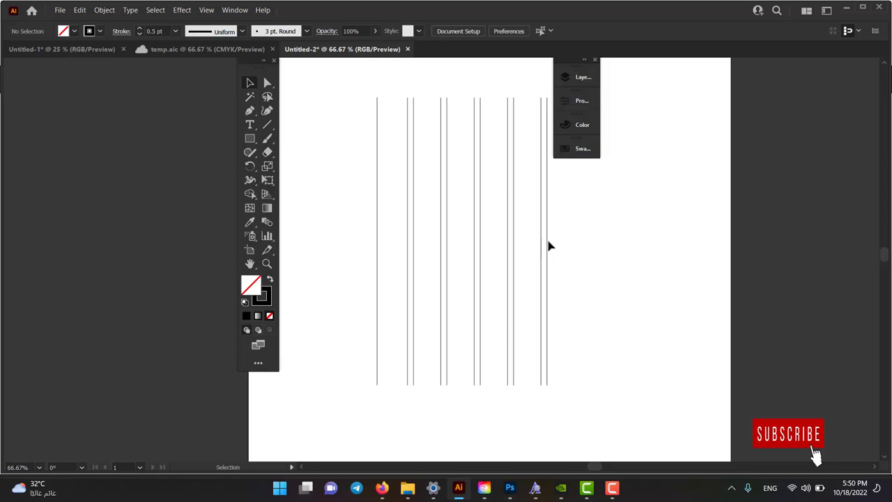
mouse_move(549, 244)
mouse_down()
mouse_move(576, 245)
mouse_move(576, 277)
mouse_up()
Select and group all the vertical lines, stretch the group taller downward, then nudge it up
click(586, 244)
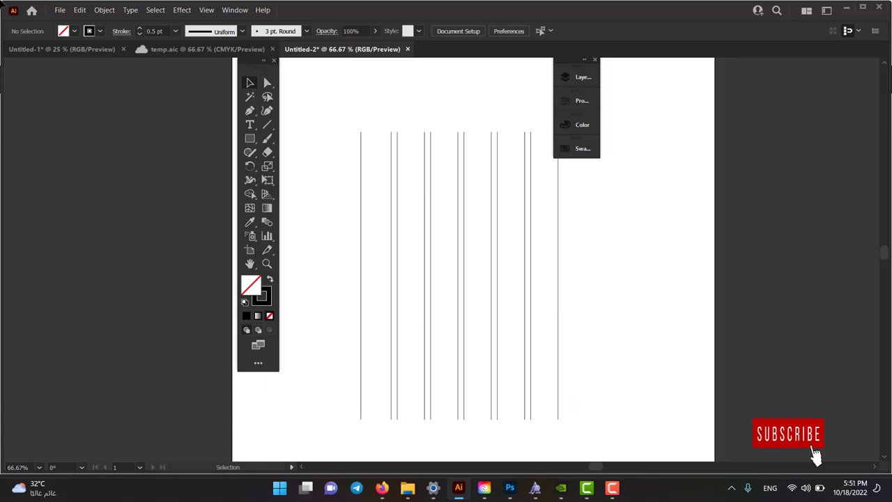
drag(456, 117, 421, 90)
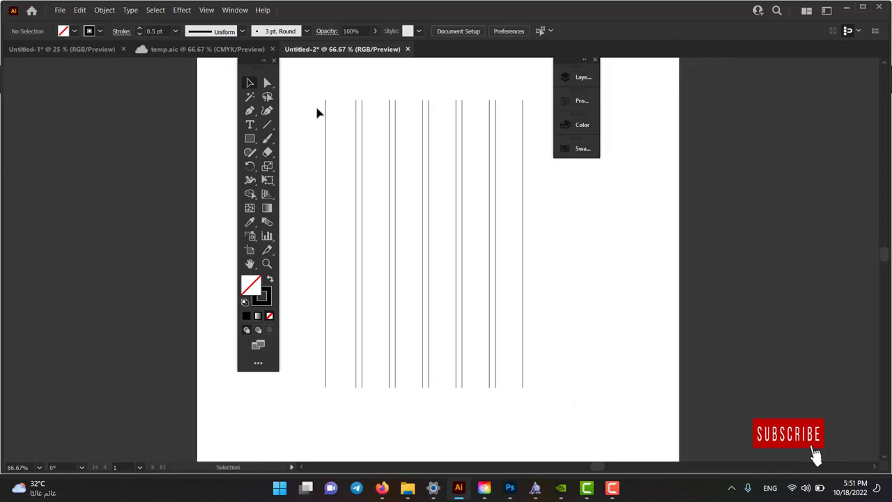
drag(314, 105, 533, 204)
key(v)
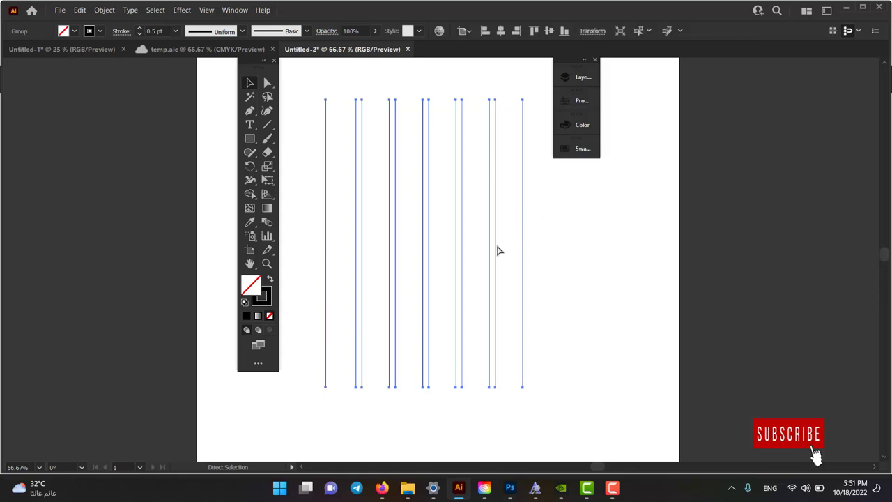
drag(424, 388, 420, 460)
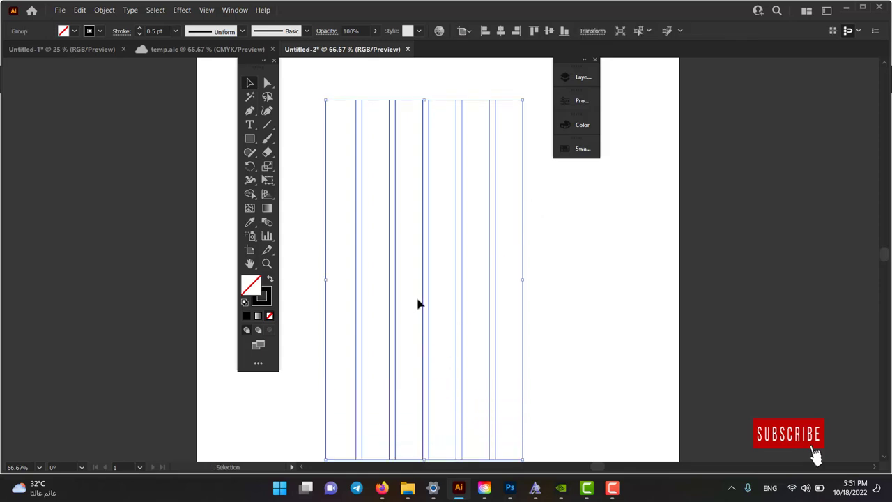
drag(429, 261, 430, 229)
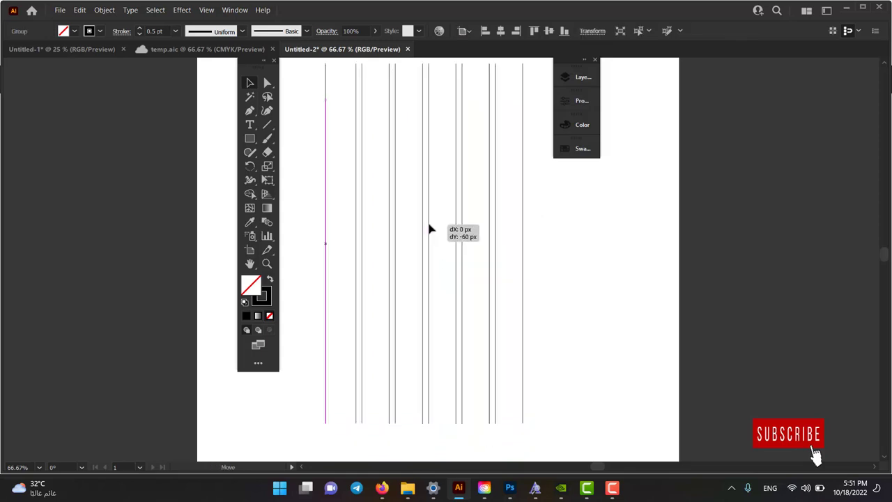
scroll(431, 229, up, 1)
scroll(444, 227, down, 1)
Rotate the line group onto a diagonal of about 220° and nudge it down-right
key(a)
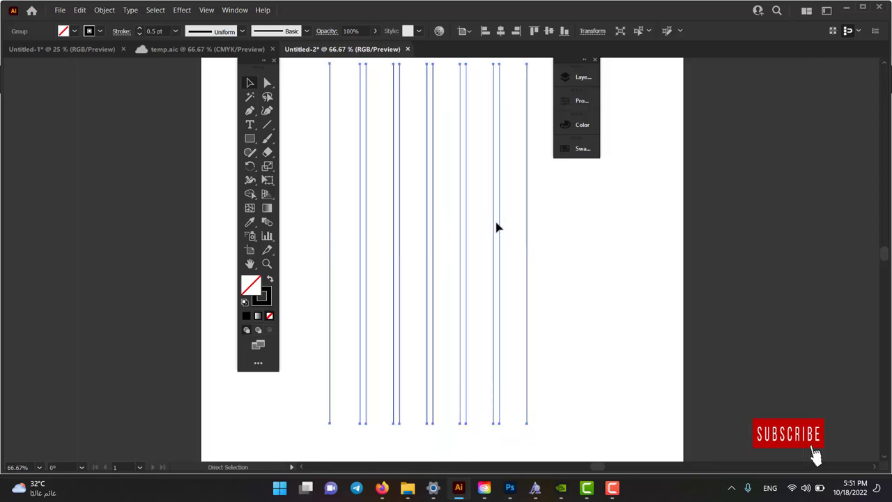
key(v)
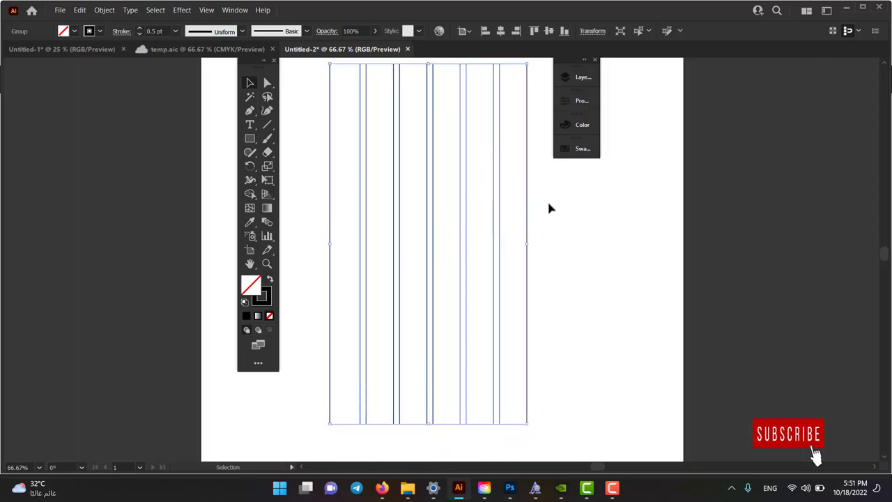
drag(531, 242, 506, 331)
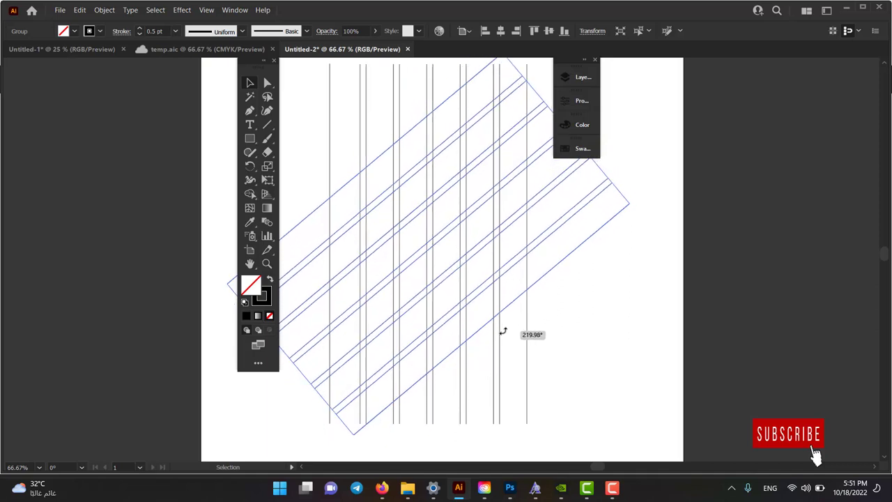
drag(507, 331, 512, 311)
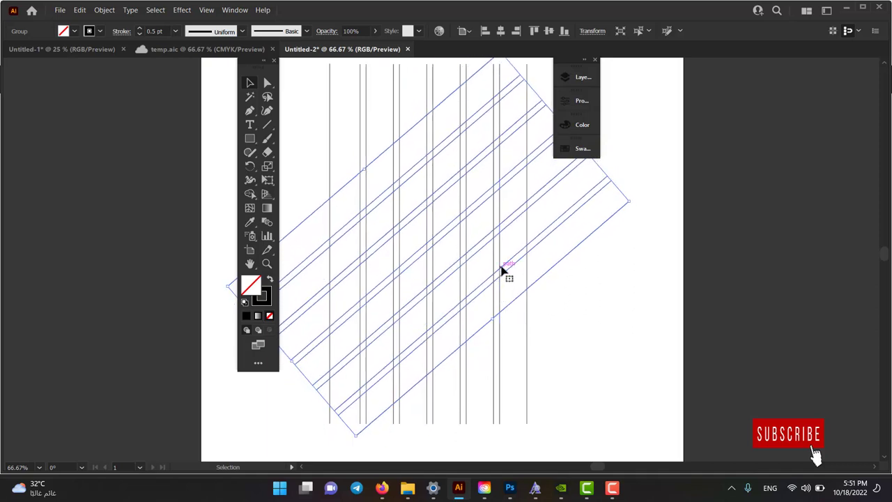
key(a)
drag(506, 268, 523, 276)
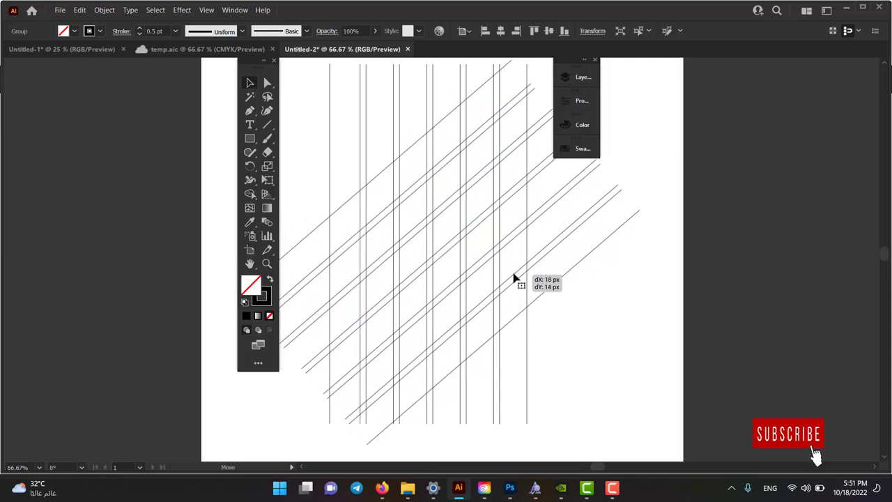
key(v)
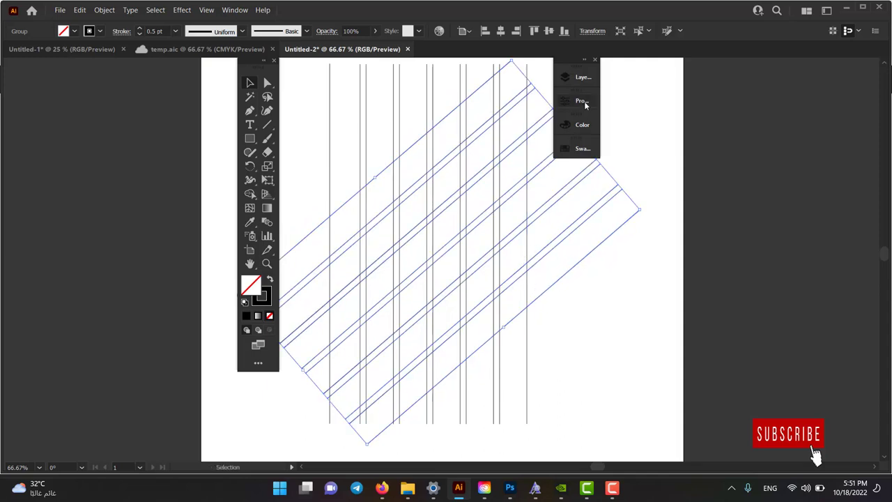
Flip the diagonal lines to slope the other way and shift them left
click(582, 100)
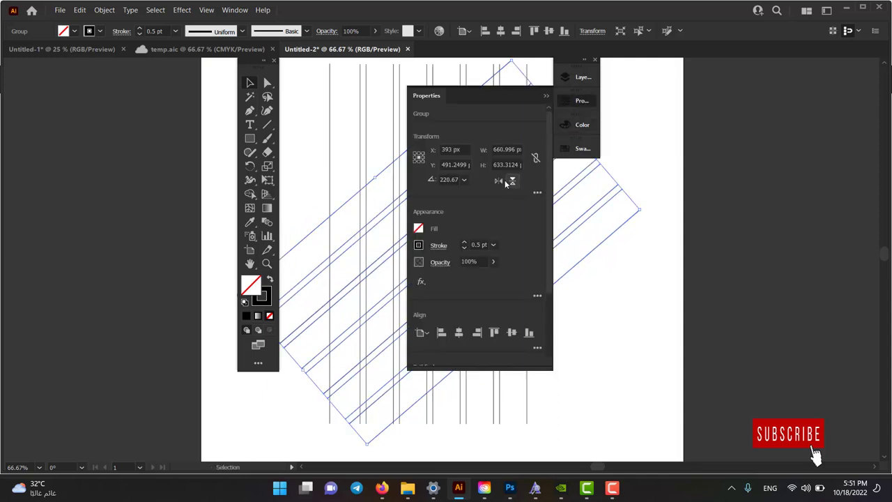
click(512, 181)
click(546, 97)
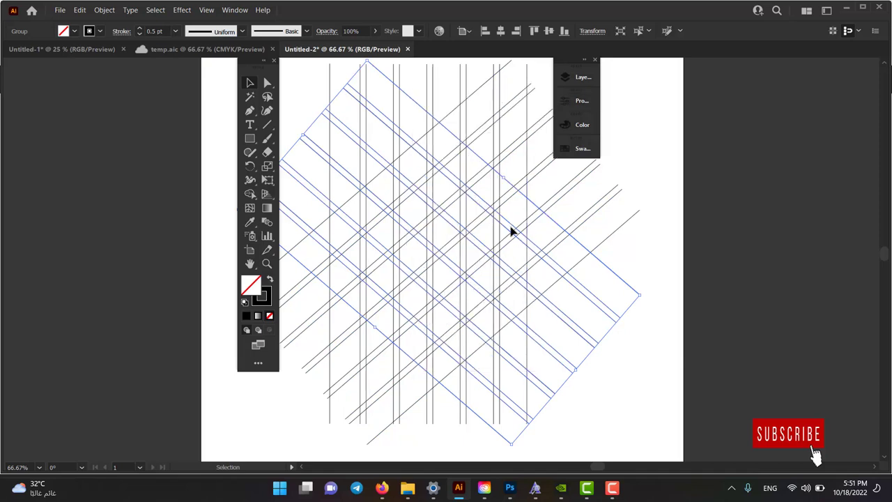
drag(509, 232, 491, 235)
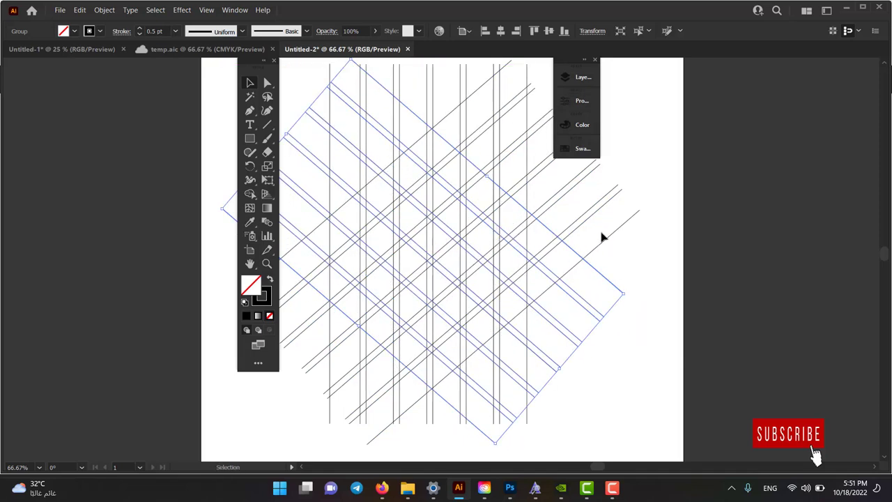
click(617, 244)
Nudge the diagonal line group down into alignment, then select the entire line grid
click(565, 259)
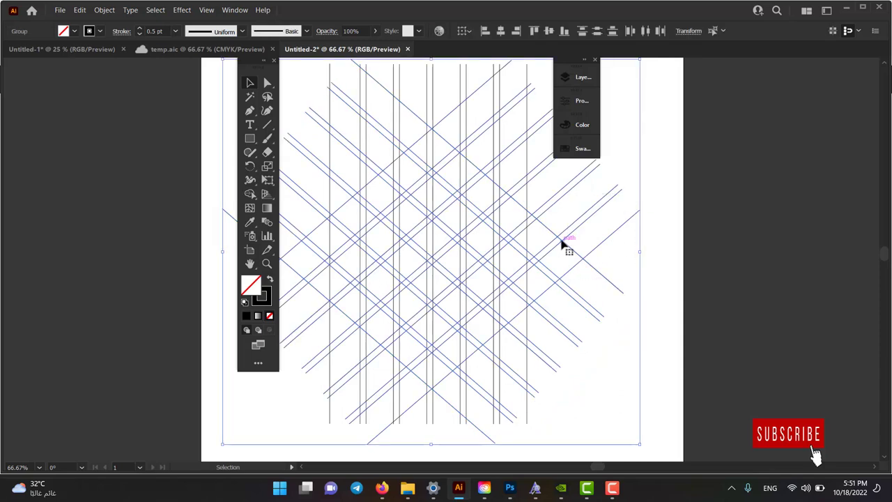
drag(562, 241, 564, 251)
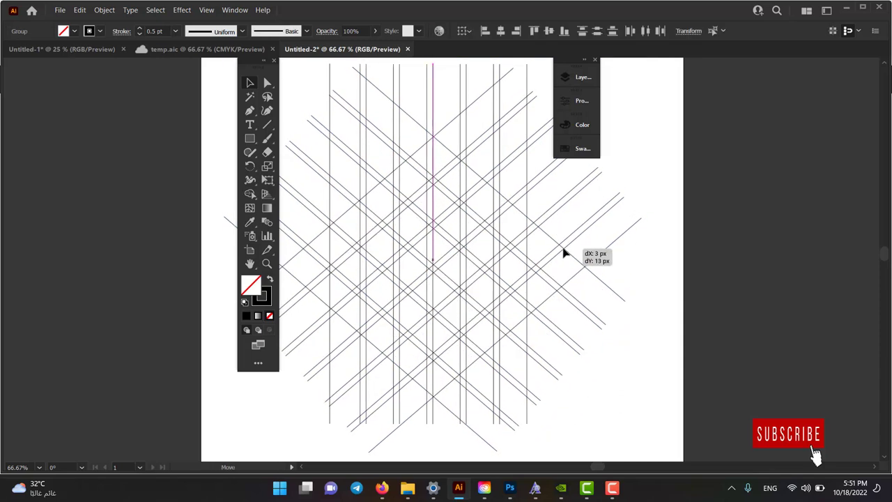
drag(562, 252, 563, 253)
click(647, 216)
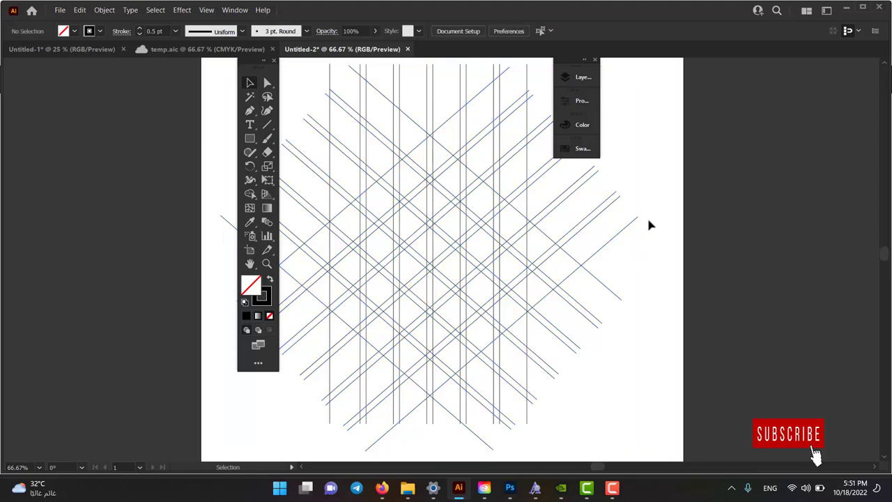
click(326, 150)
key(shift+m)
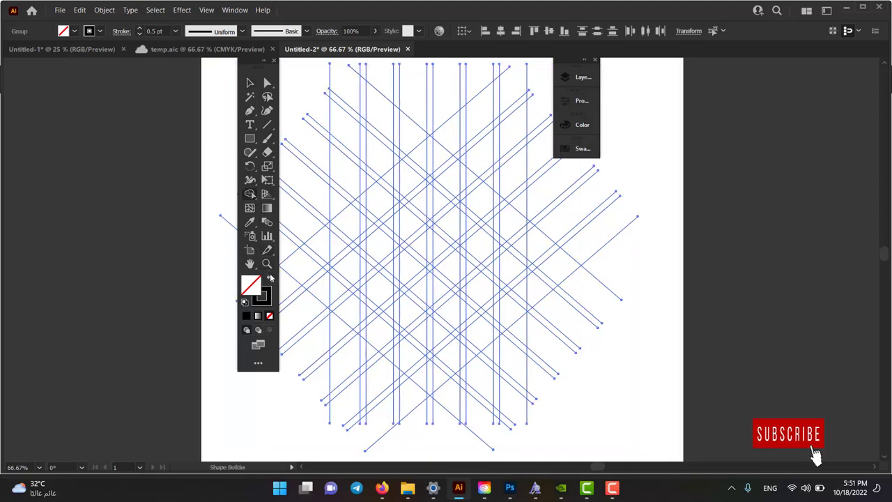
Set a black fill with no stroke and merge the first grid cells into the E
click(270, 279)
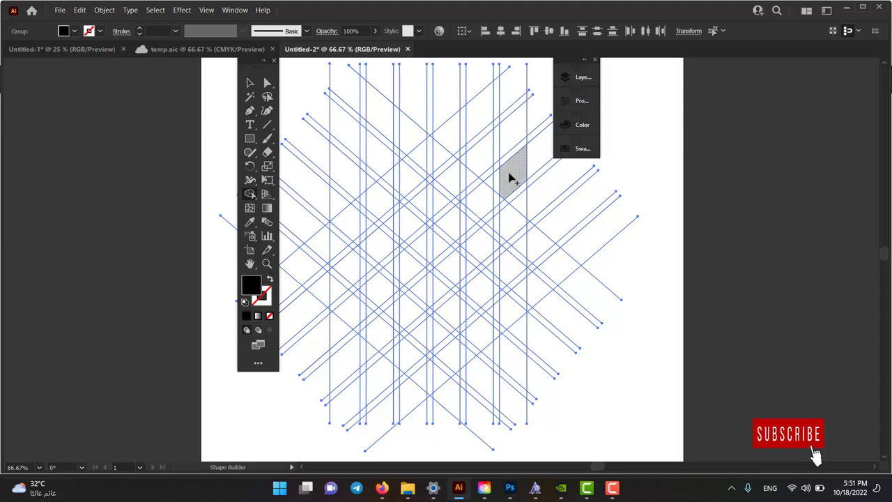
mouse_move(499, 183)
mouse_down()
mouse_move(445, 301)
mouse_move(446, 321)
mouse_move(523, 256)
mouse_up()
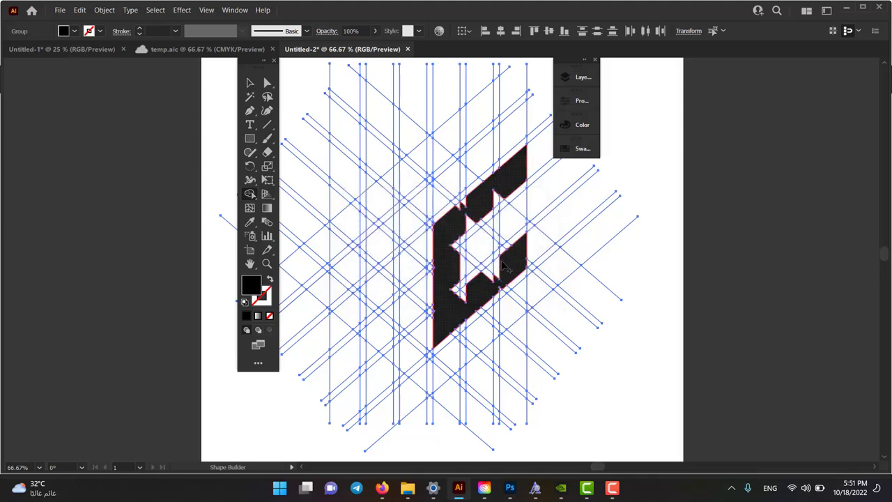
drag(453, 302, 477, 294)
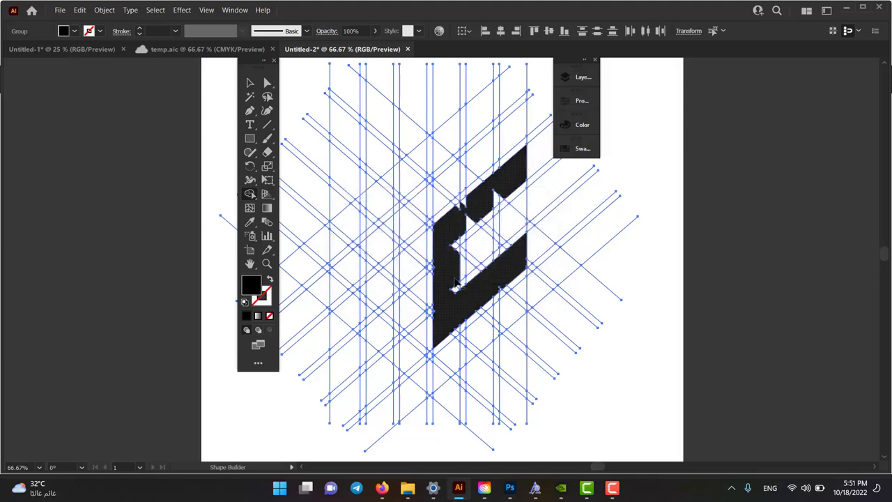
scroll(455, 280, up, 2)
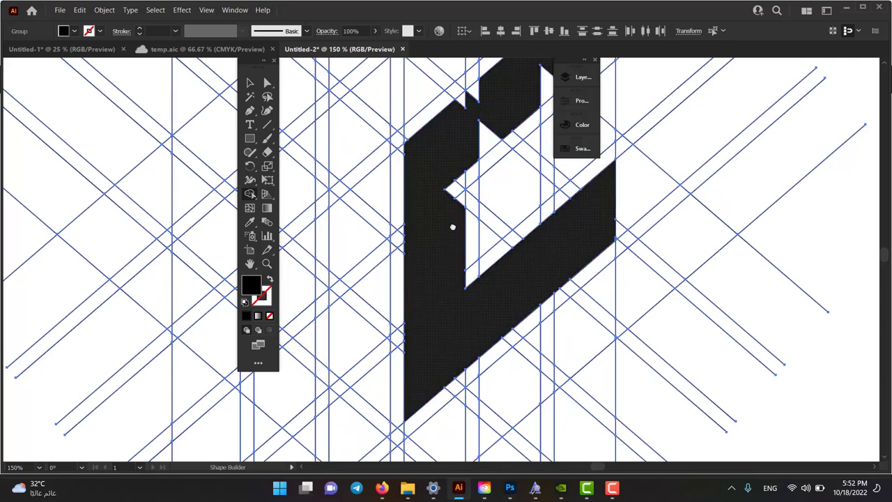
scroll(492, 188, up, 2)
Fill the E's top notch, middle hole and slot sliver, removing the stray piece
drag(492, 188, 451, 145)
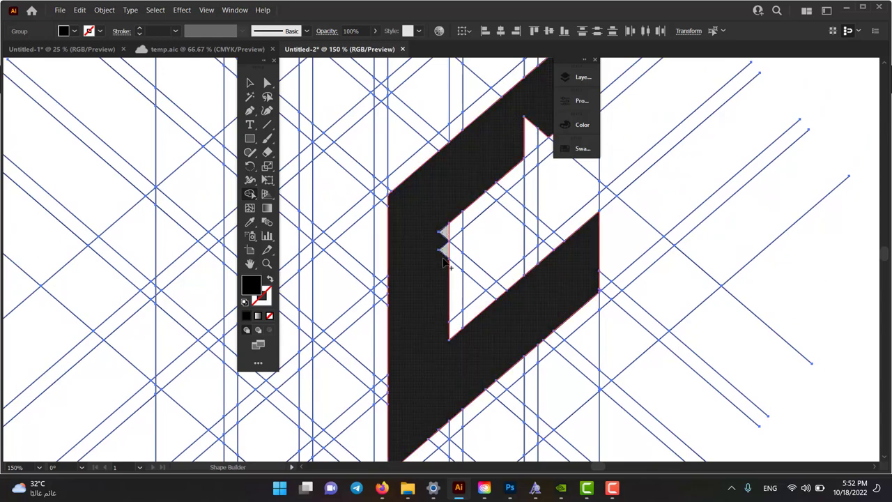
key(ctrl+minus)
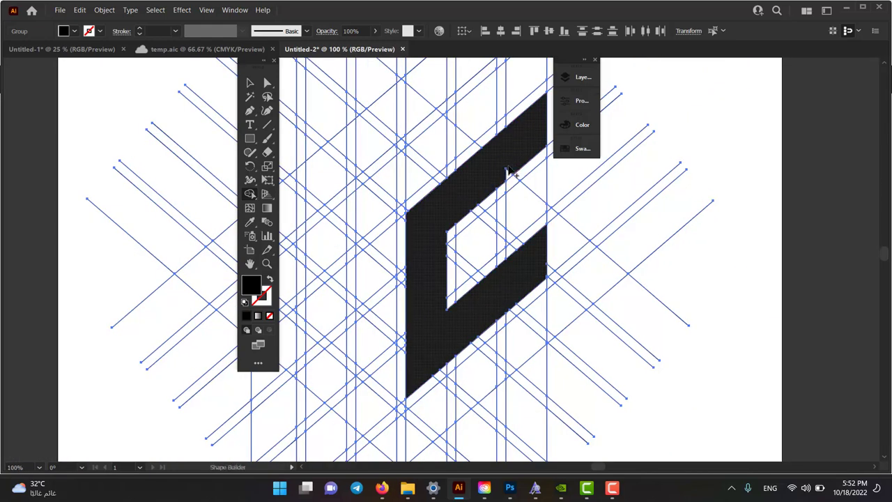
alt+click(504, 175)
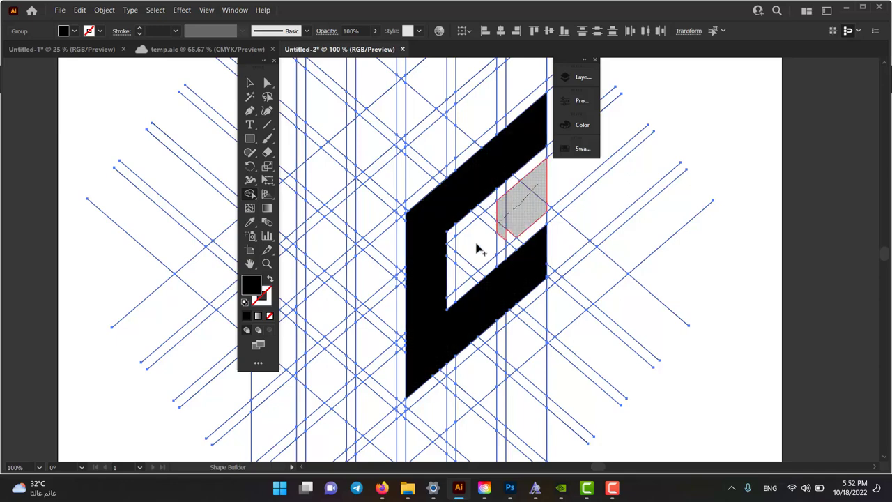
mouse_move(530, 203)
mouse_down()
mouse_move(446, 277)
mouse_move(502, 235)
mouse_up()
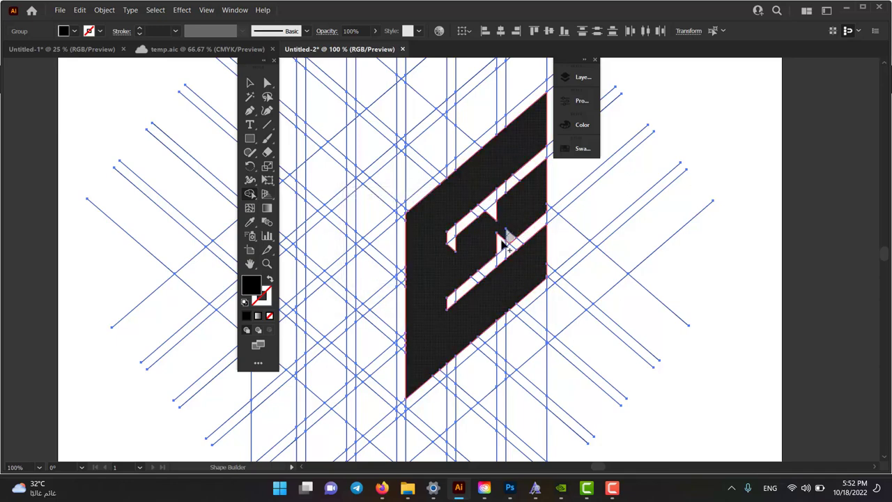
click(452, 243)
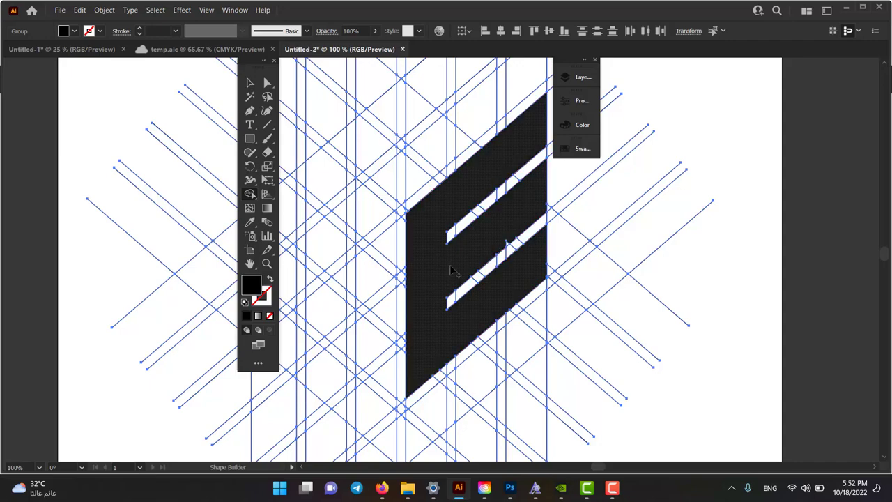
scroll(440, 273, down, 1)
scroll(488, 244, up, 2)
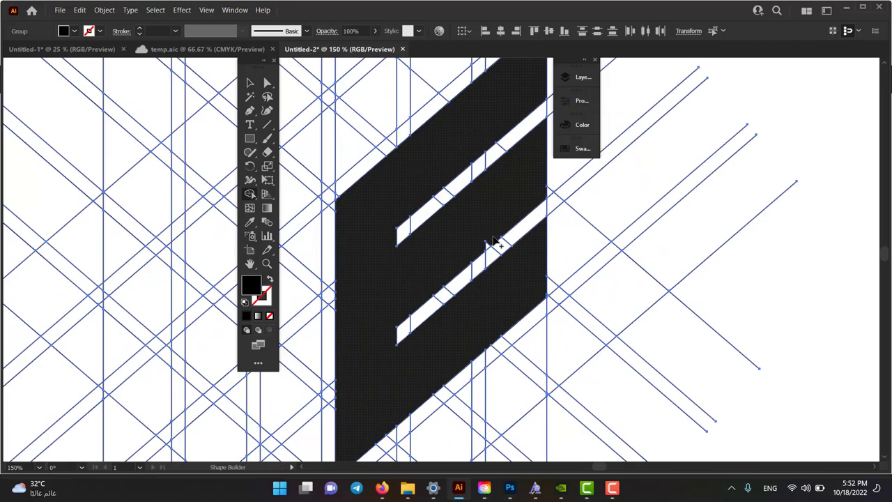
scroll(489, 248, down, 1)
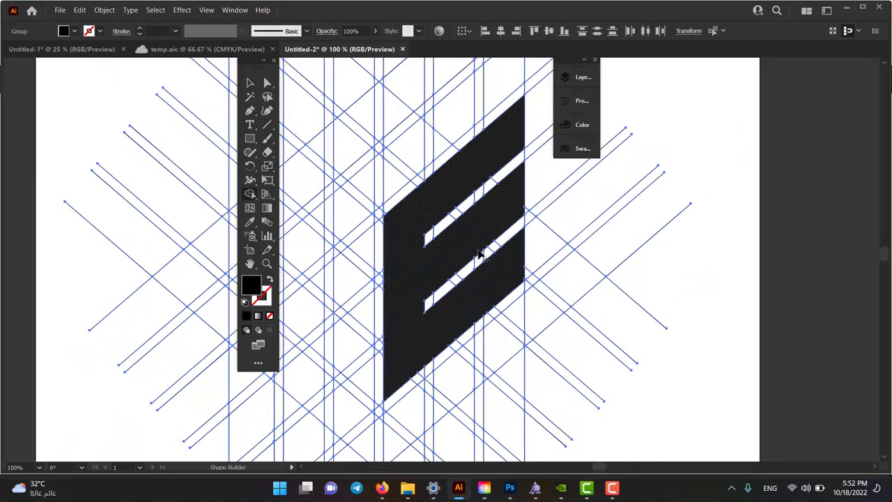
scroll(481, 293, down, 1)
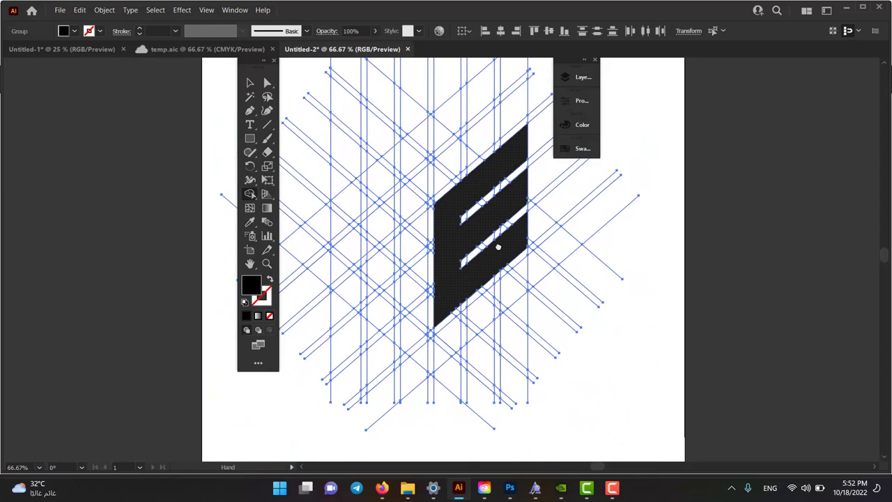
Merge the left grid cells into a black J and fill its upper-arm and bottom notches
mouse_move(348, 150)
mouse_down()
mouse_move(417, 241)
mouse_move(418, 310)
mouse_move(339, 233)
mouse_up()
drag(348, 202, 358, 180)
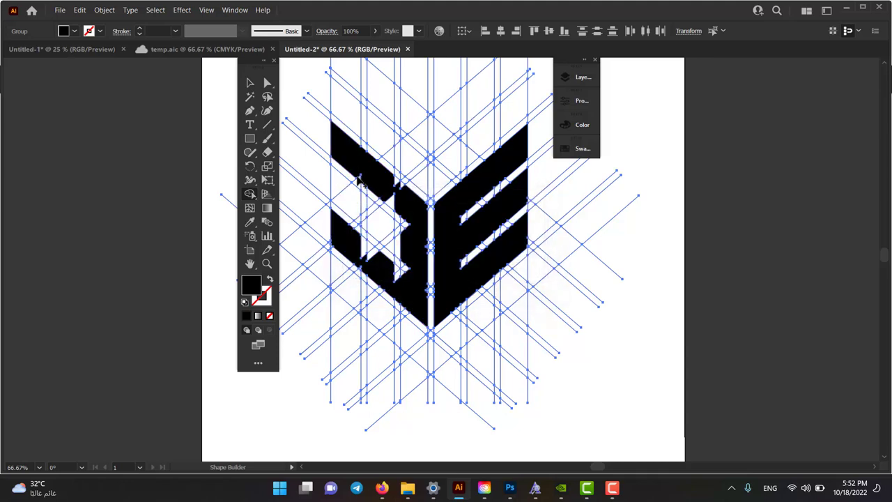
mouse_move(357, 180)
mouse_down()
mouse_move(412, 218)
mouse_move(405, 234)
mouse_up()
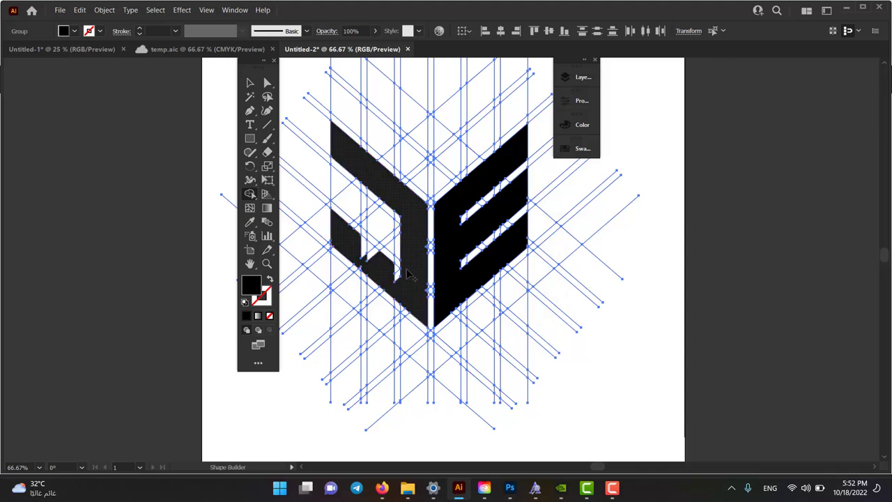
drag(403, 281, 396, 277)
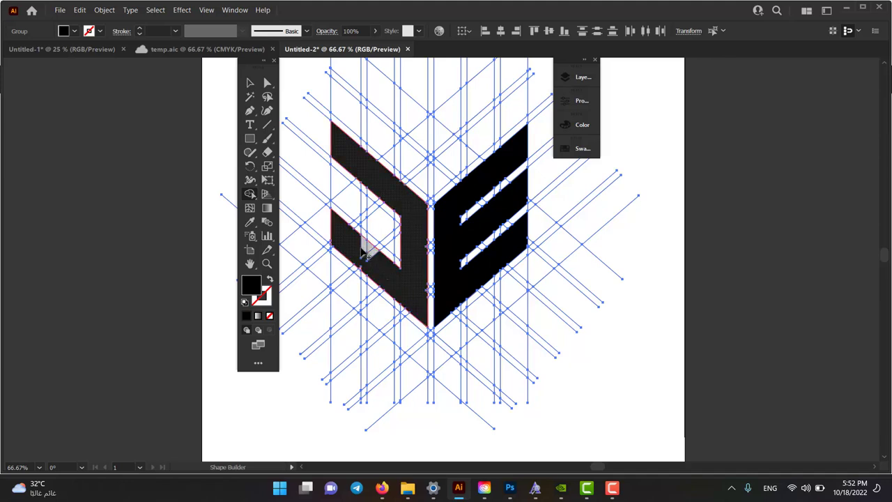
drag(370, 245, 362, 251)
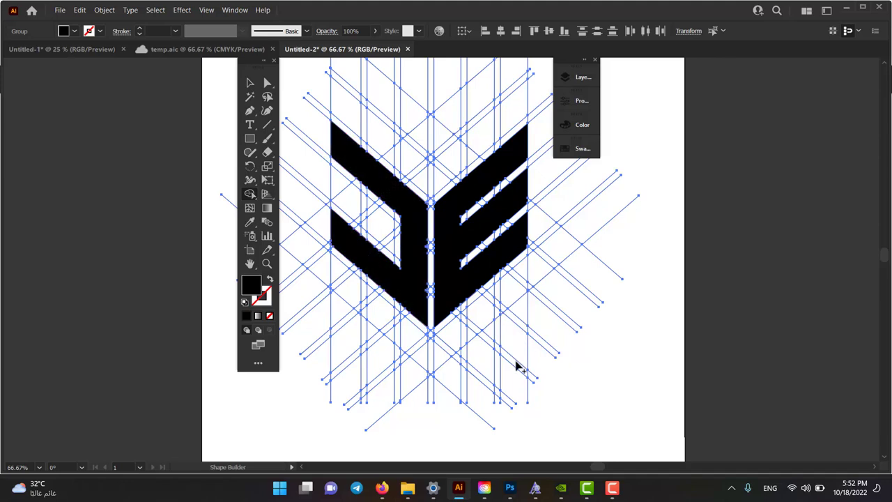
Merge the M's right leg, diagonal centre cells, left half and lower V into one shape
drag(517, 366, 518, 293)
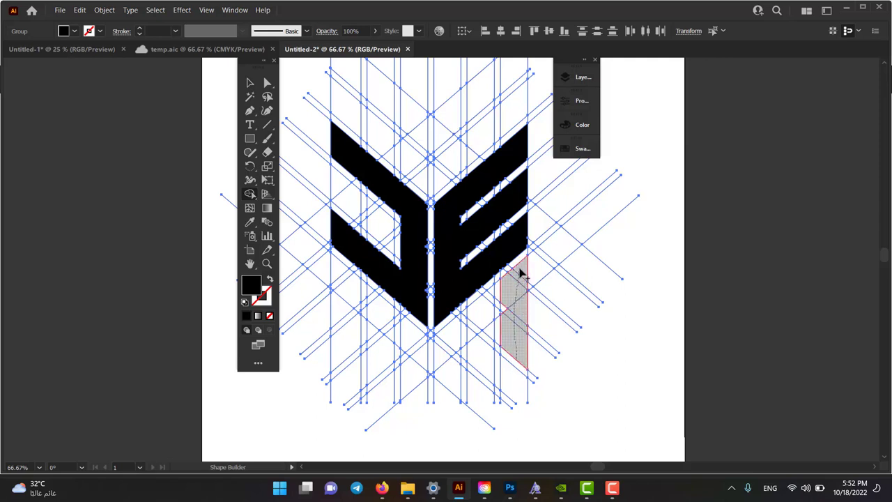
drag(493, 323, 442, 354)
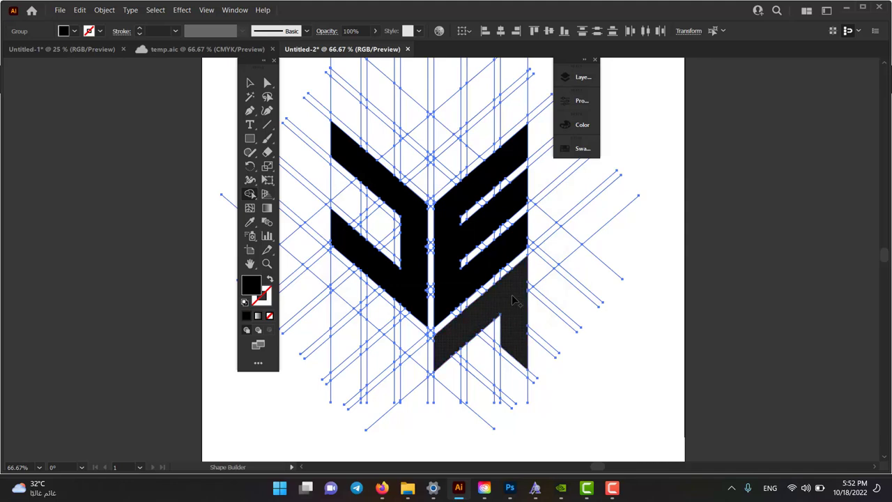
mouse_move(428, 358)
mouse_down()
mouse_move(388, 334)
mouse_move(339, 269)
mouse_move(352, 290)
mouse_up()
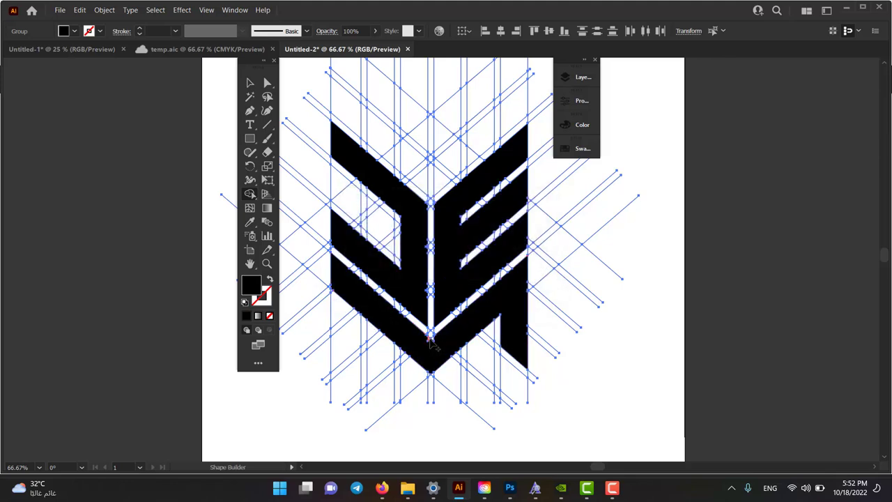
drag(334, 302, 347, 355)
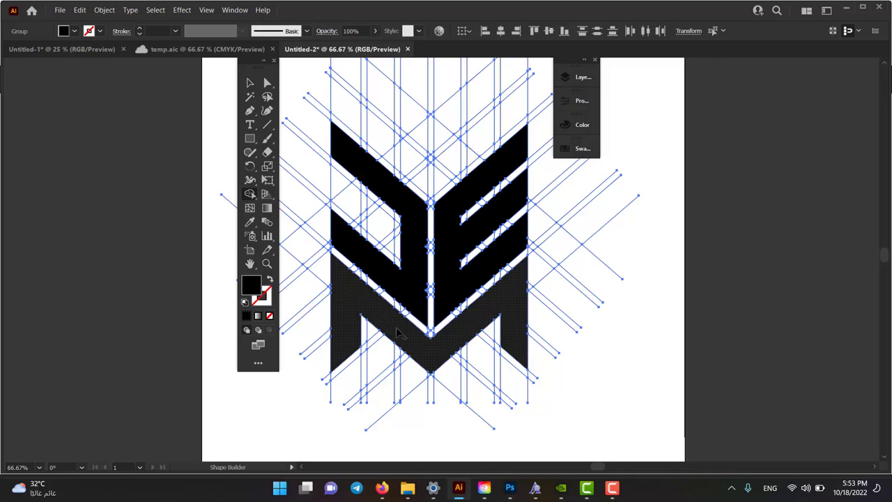
Cut the J, E and M shapes, delete all remaining grid lines, and paste the letters back
click(380, 213)
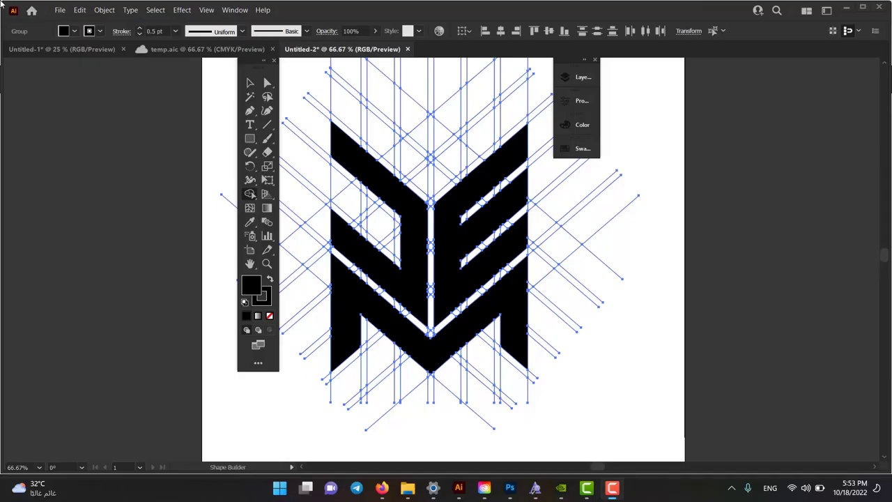
click(267, 82)
click(296, 97)
click(335, 143)
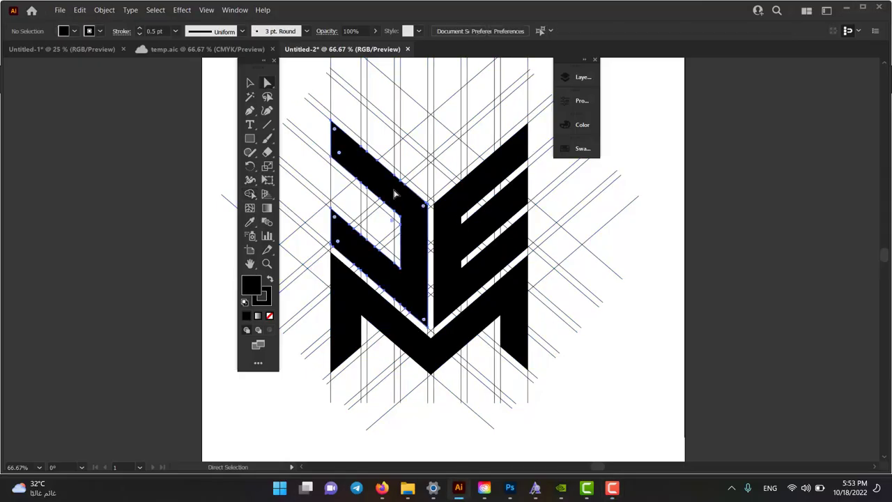
shift+click(444, 269)
shift+click(461, 335)
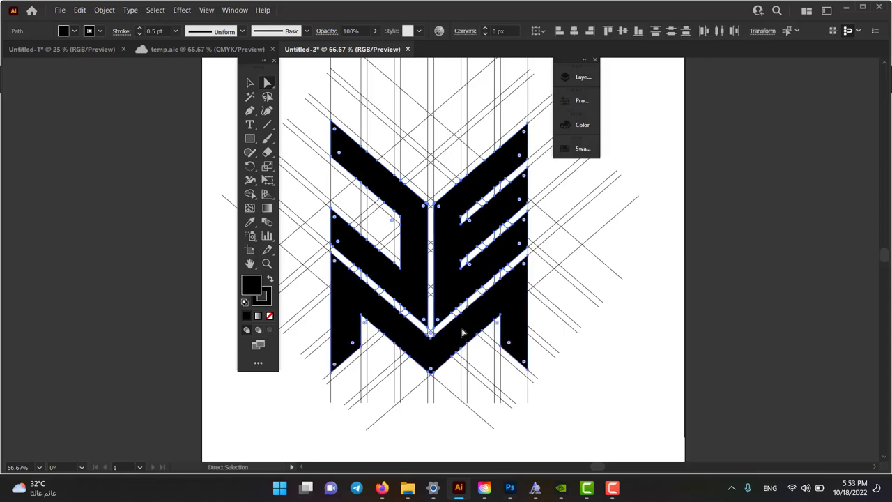
key(Delete)
key(ctrl+a)
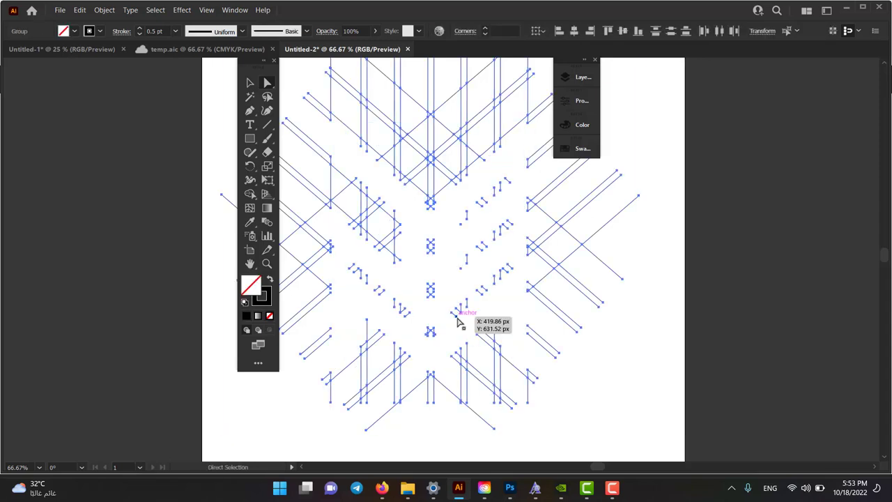
key(Delete)
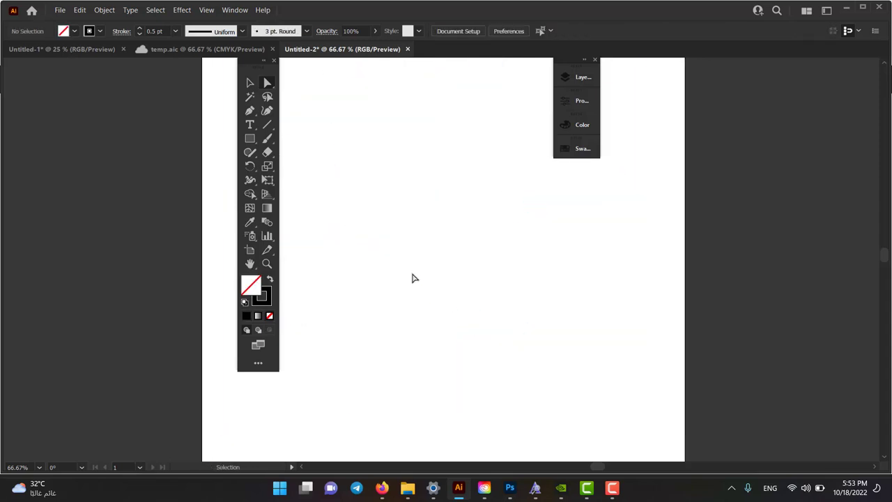
key(ctrl+v)
click(255, 83)
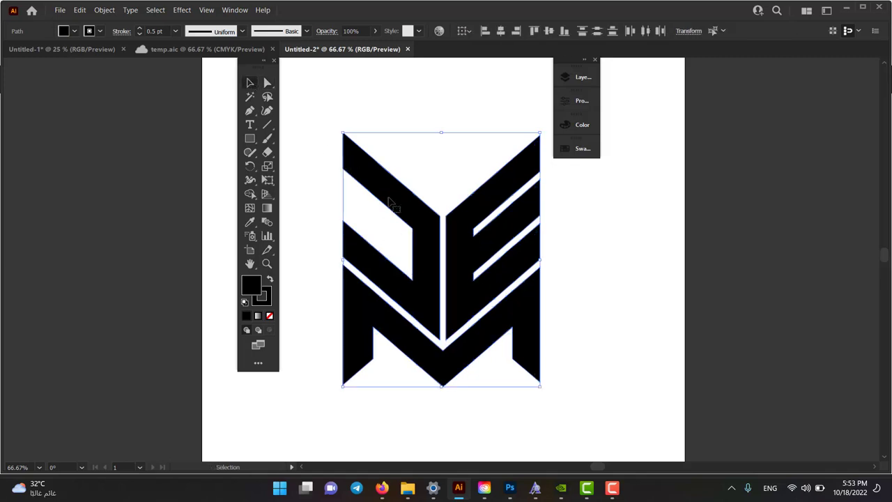
Move the monogram up and left and scale it down slightly
drag(462, 261, 437, 239)
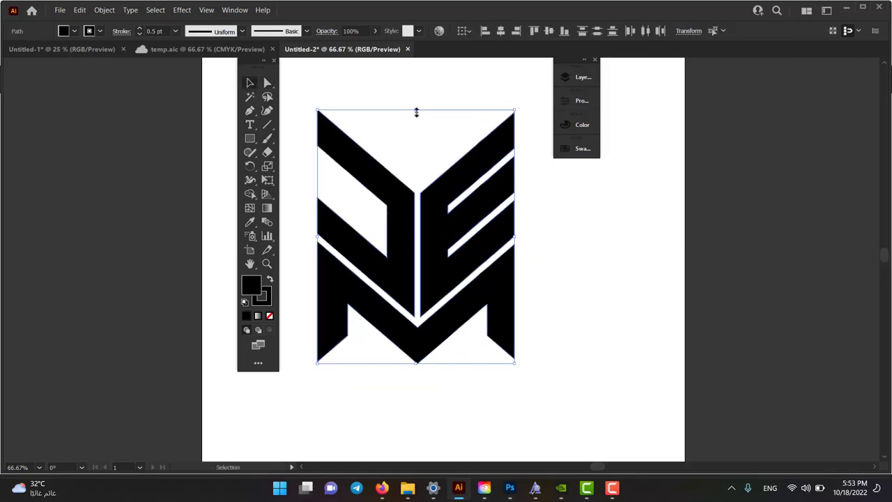
drag(417, 112, 416, 136)
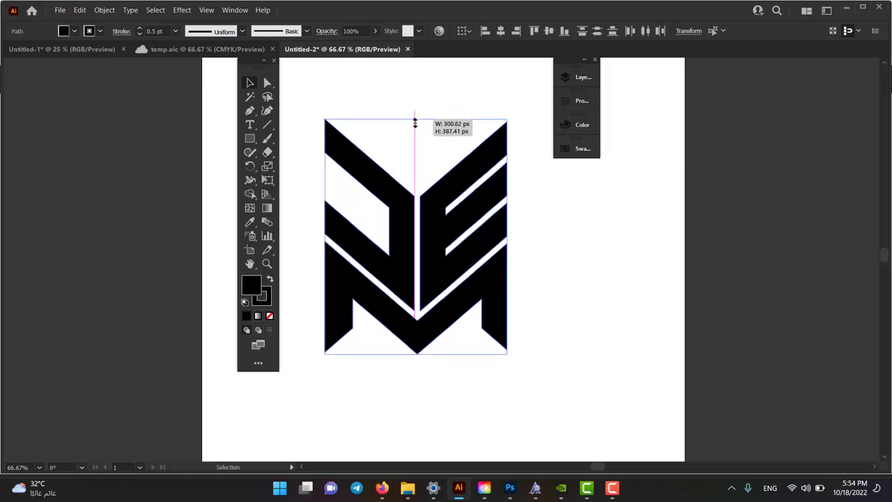
click(546, 274)
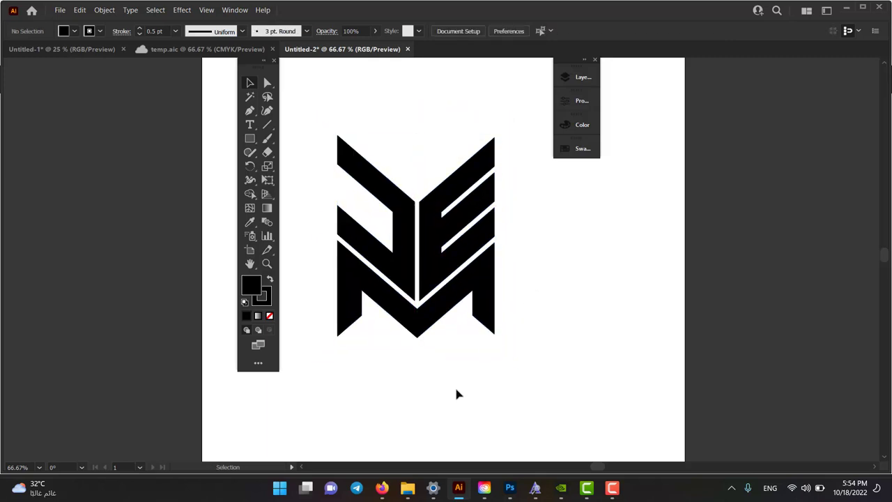
Select all the letter paths and set their stroke to None
key(a)
drag(331, 129, 489, 361)
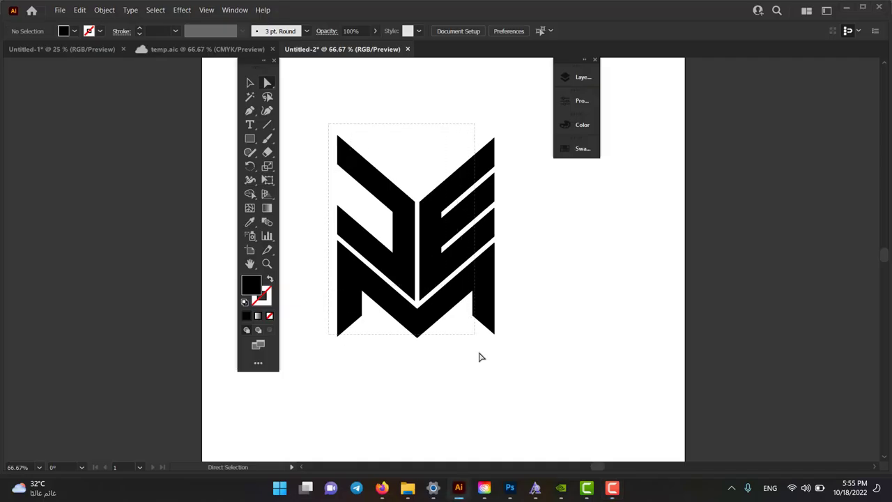
click(578, 149)
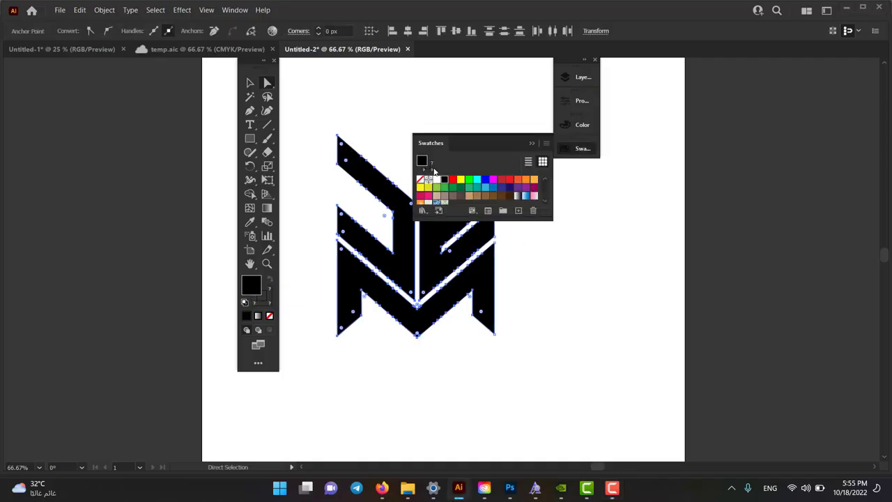
click(433, 170)
click(420, 180)
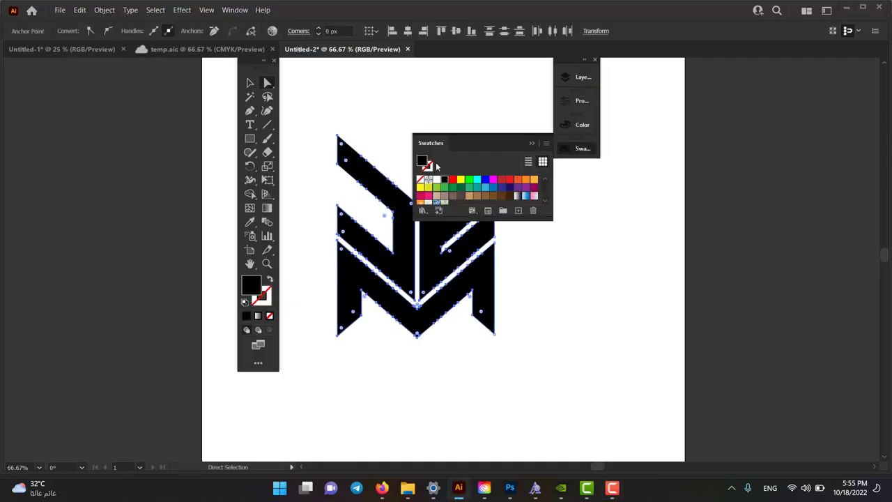
Fill the J with tan, the E with light brown and the M with darker brown
click(384, 188)
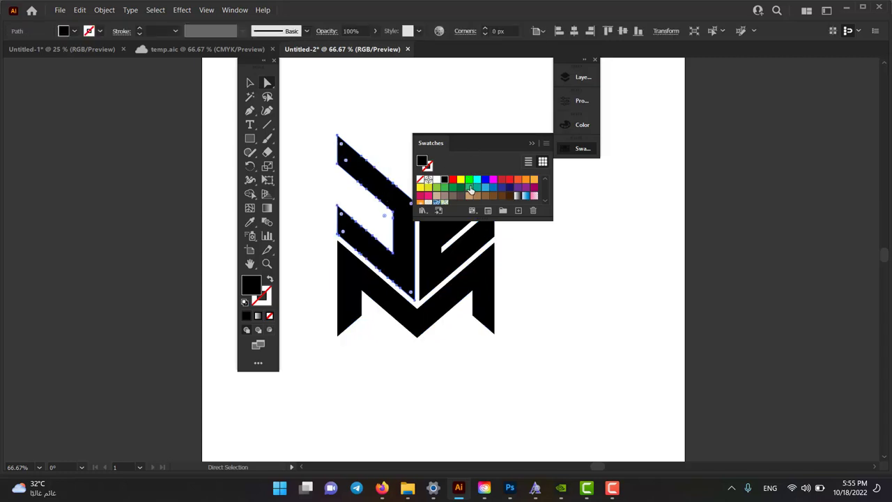
click(469, 198)
click(457, 244)
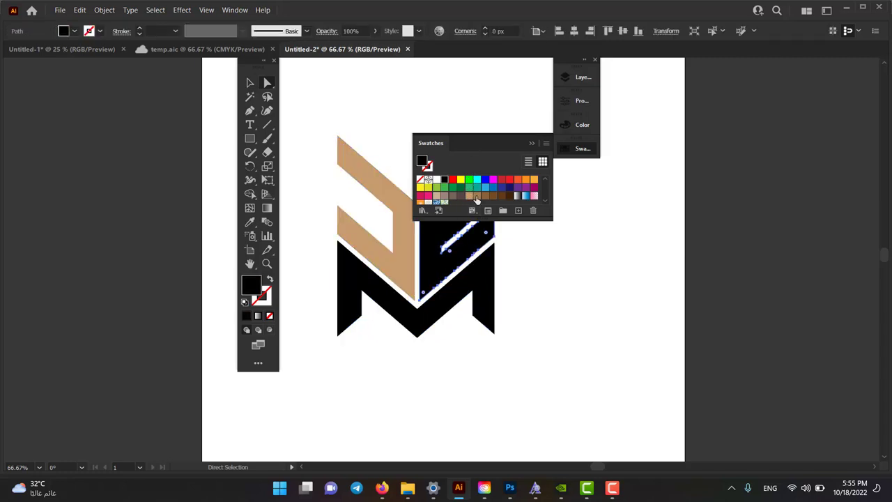
click(477, 195)
click(480, 268)
click(486, 195)
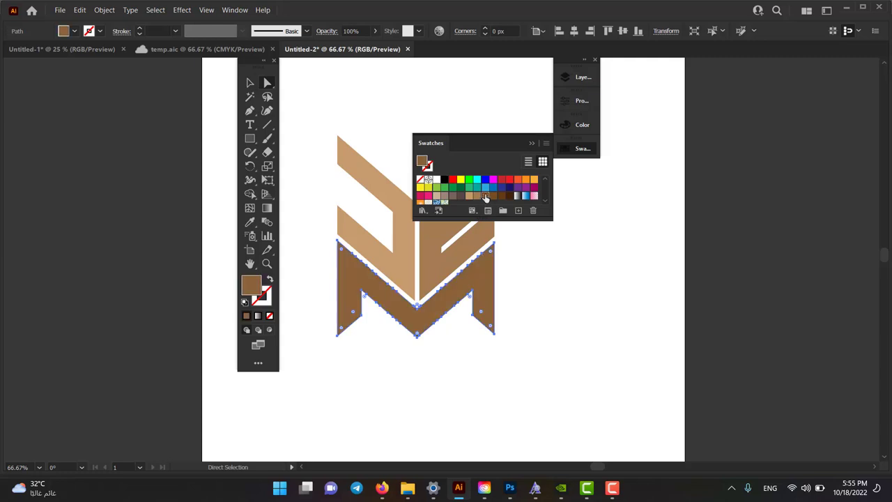
click(532, 143)
click(418, 129)
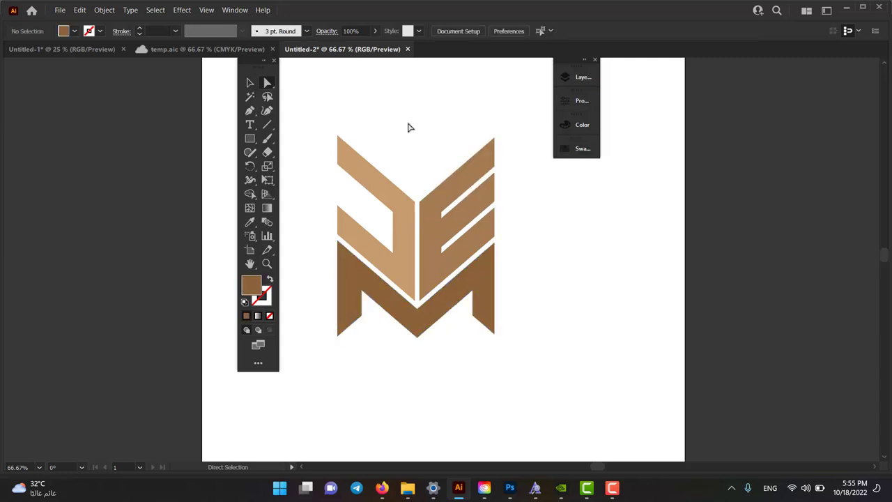
scroll(410, 127, up, 1)
scroll(410, 127, down, 1)
drag(409, 126, 411, 104)
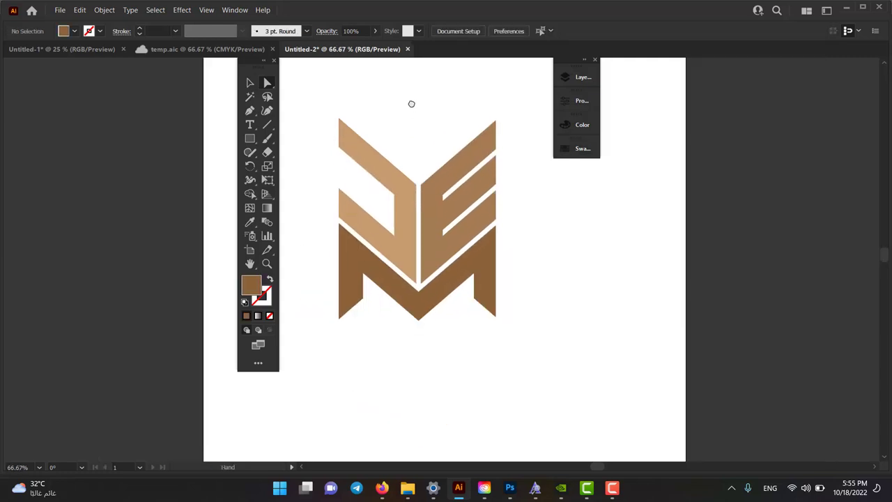